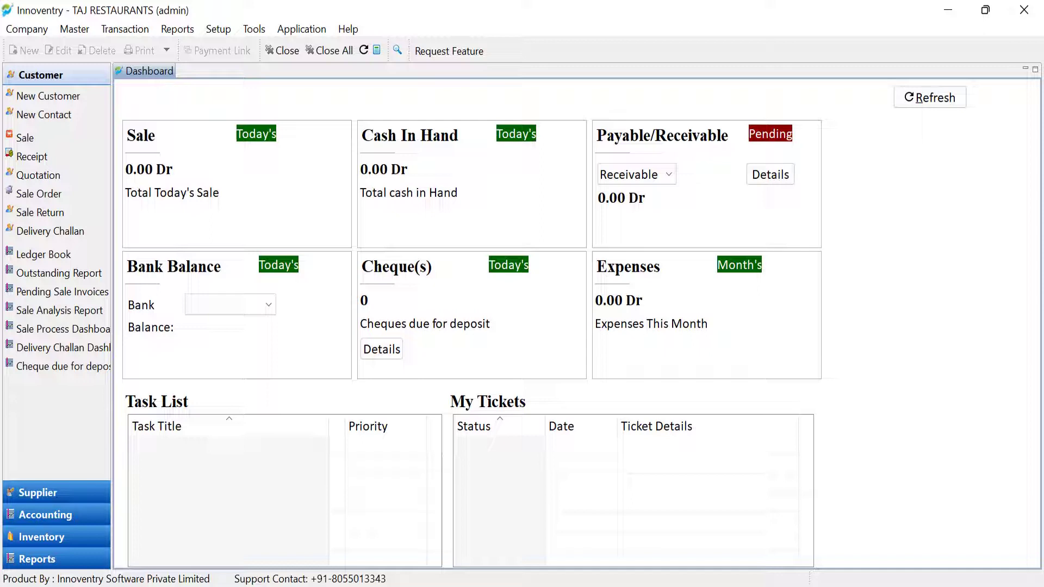
- Set the table layout to 5 rows, 8 columns and box size 80, then render the grid
left_click(88, 32)
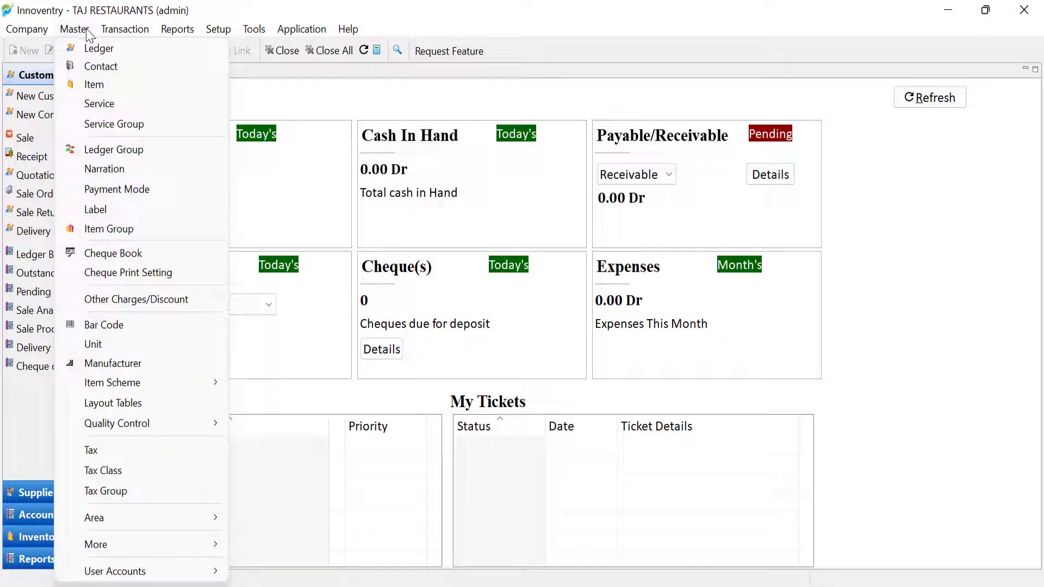
left_click(214, 403)
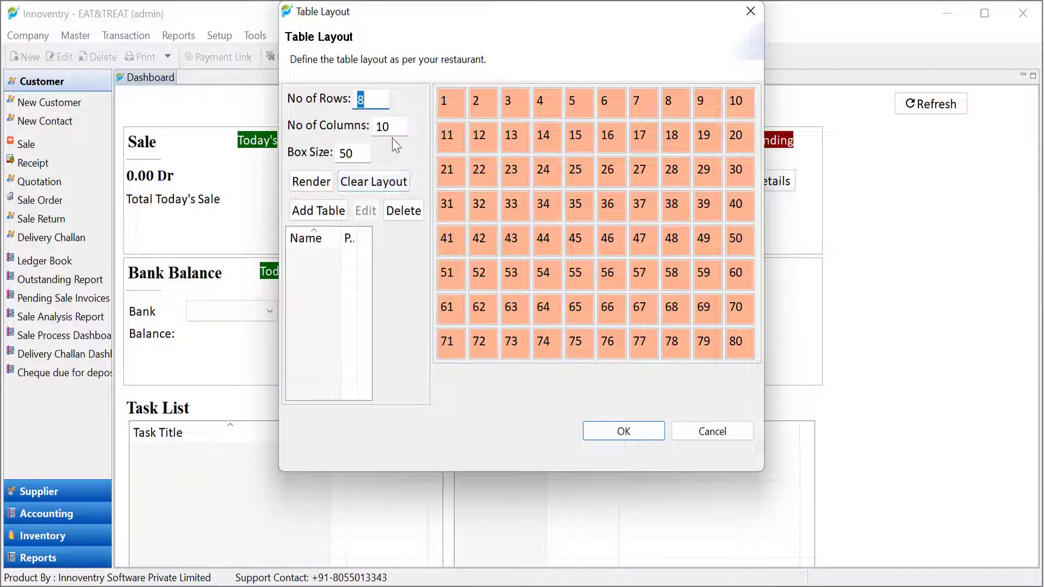
type("5")
key("Tab")
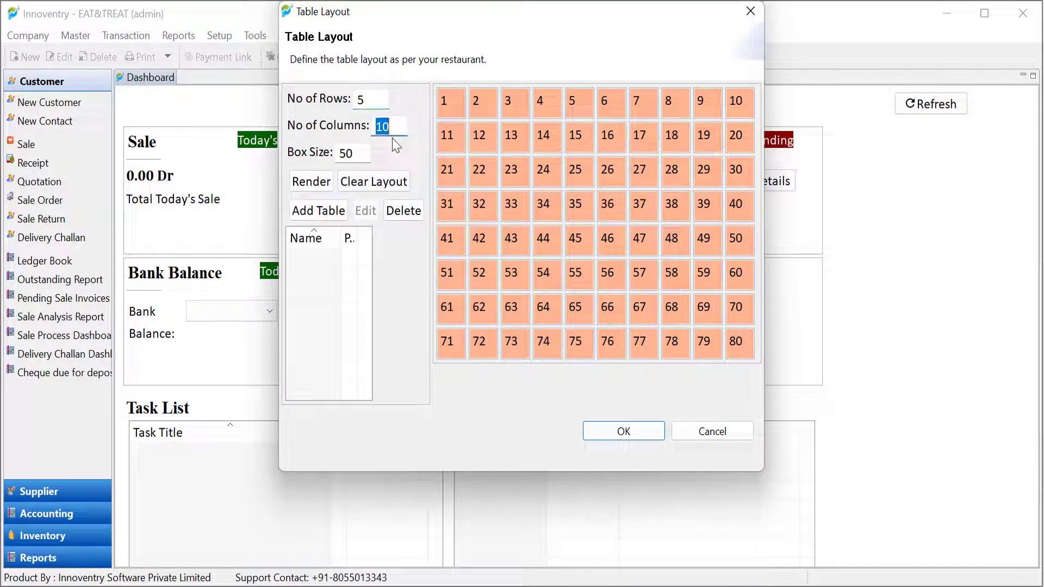
type("8")
key("Tab")
type("80")
left_click(315, 183)
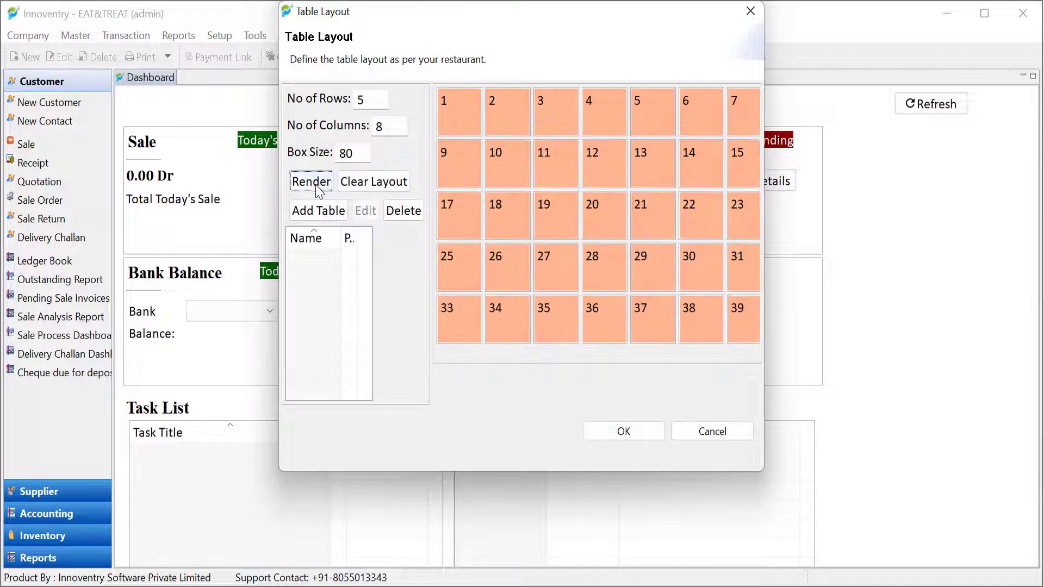
- Add a table named T1 at position 1 and confirm the table layout
left_click(333, 216)
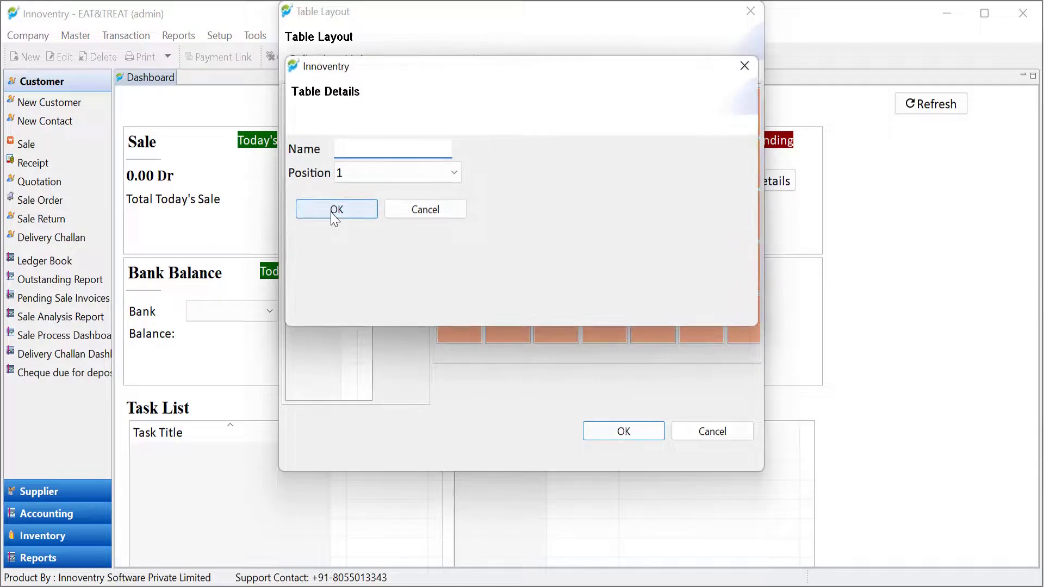
type("T1")
left_click(401, 182)
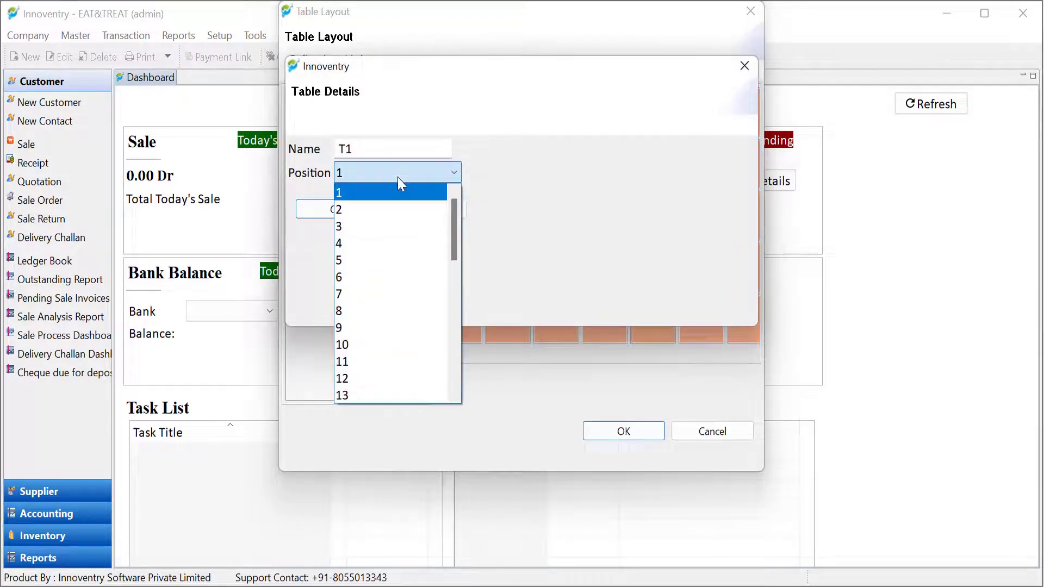
left_click(400, 182)
left_click(337, 210)
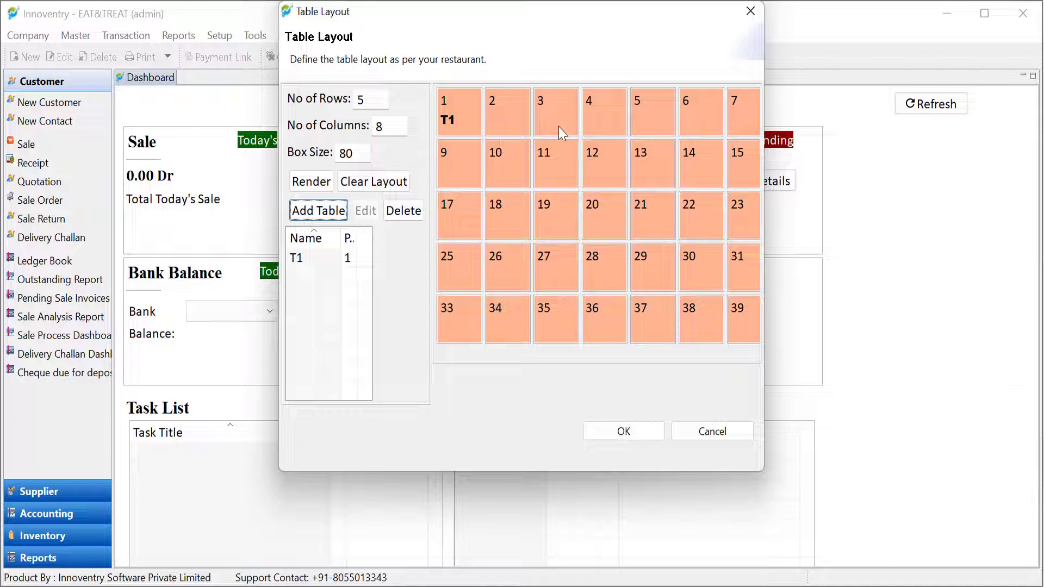
left_click(599, 434)
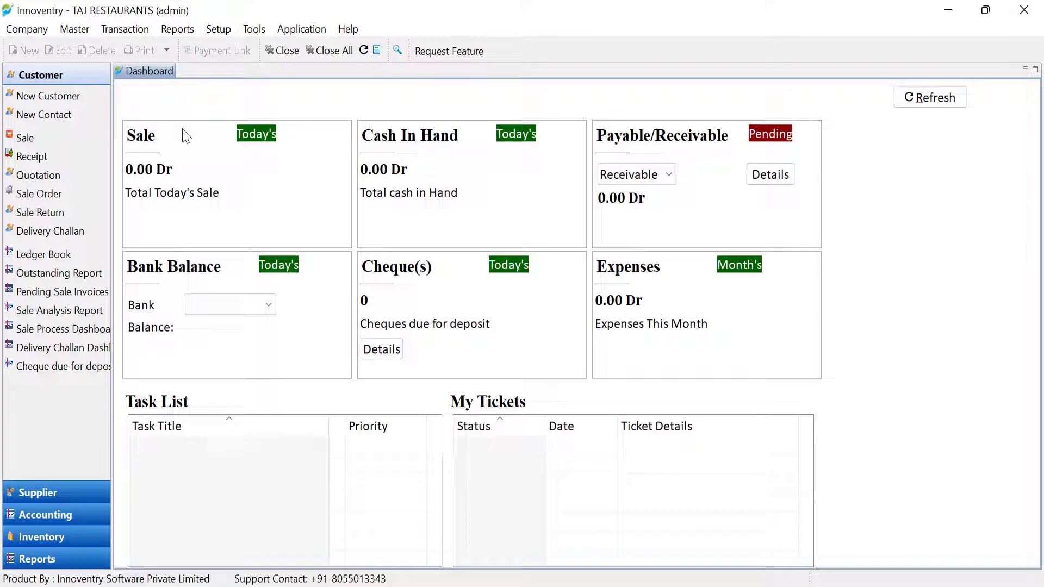
- Open a restaurant sale for table T1 and add Chicken 65 with the note 'Spicy'
left_click(139, 35)
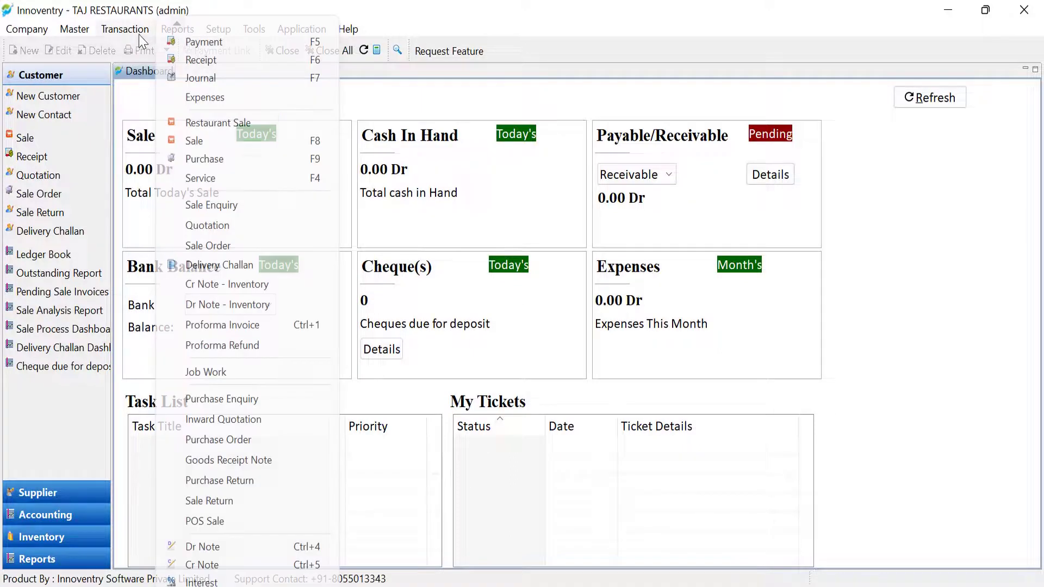
left_click(263, 127)
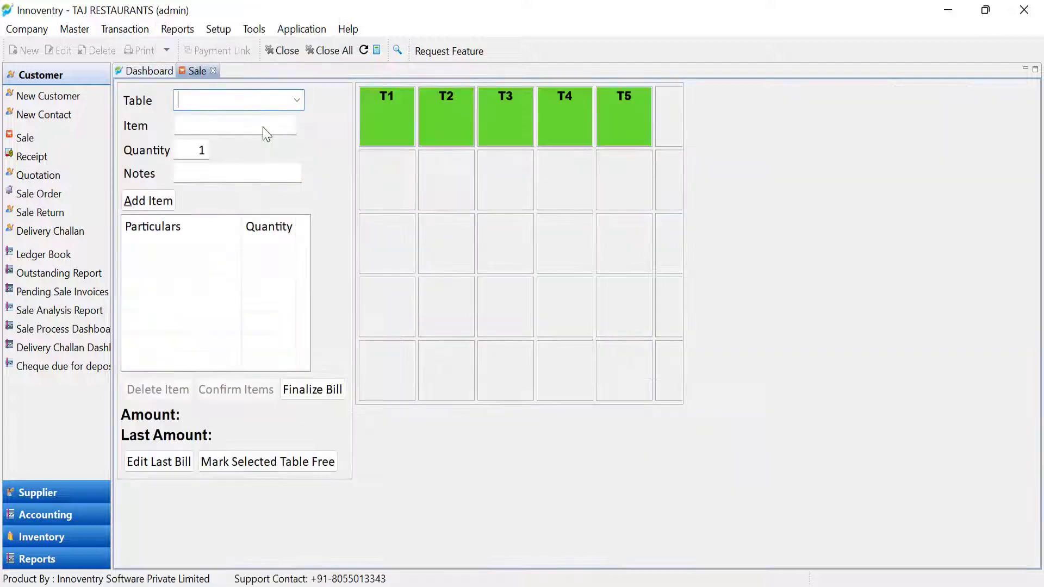
left_click(392, 131)
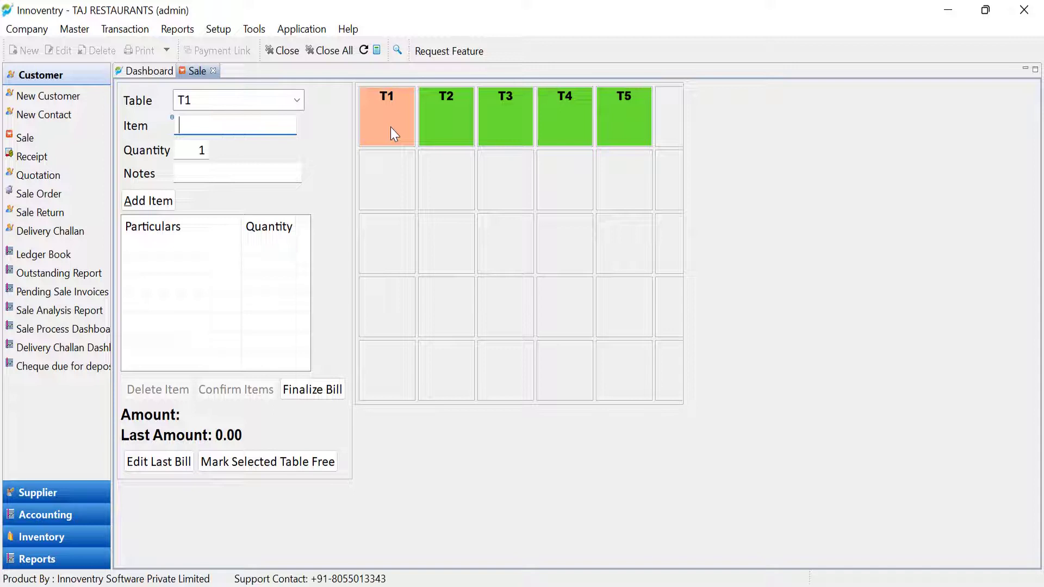
type("C")
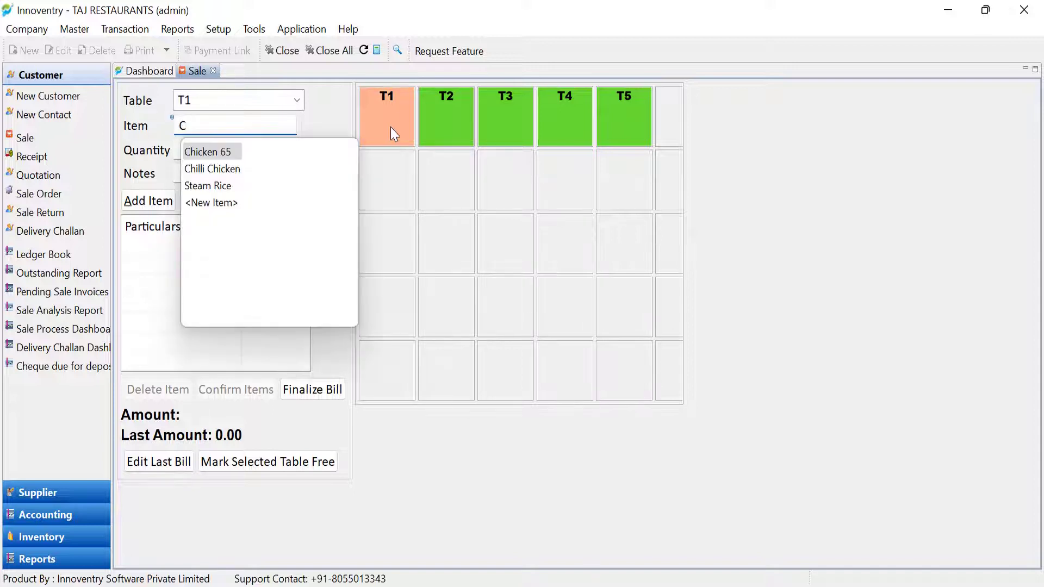
key("Return")
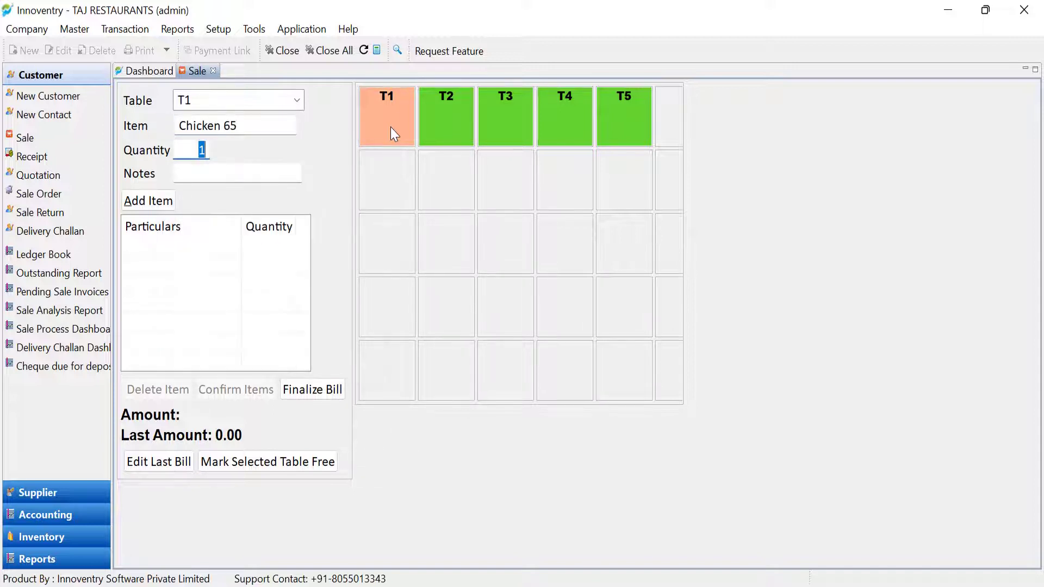
key("Return")
type("Spicy")
key("Return")
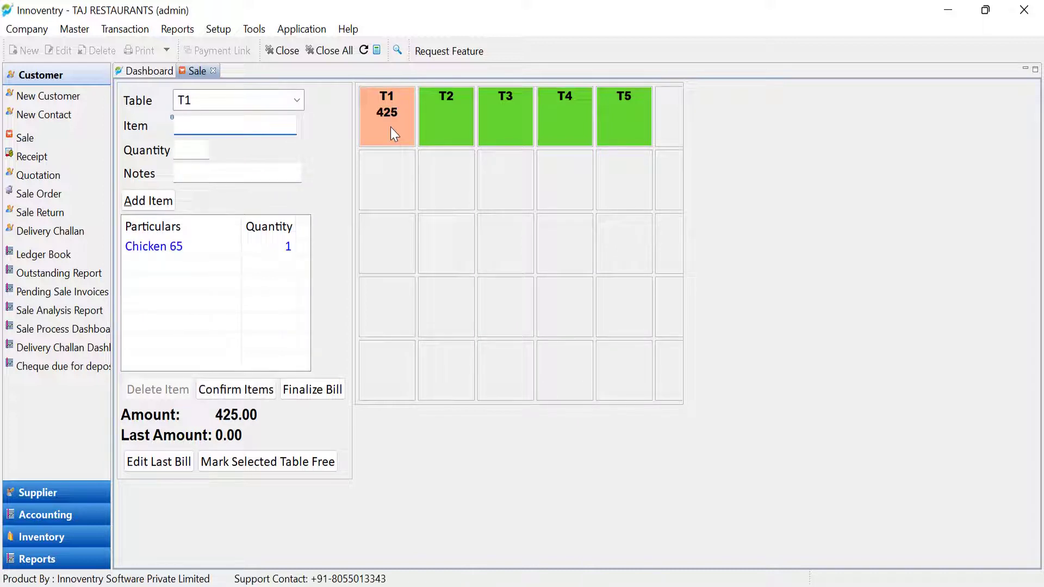
- Add Chilli Chicken and Steam Rice to table T1's order, bringing the total to 975
type("c")
key("Down")
key("Return")
key("Return")
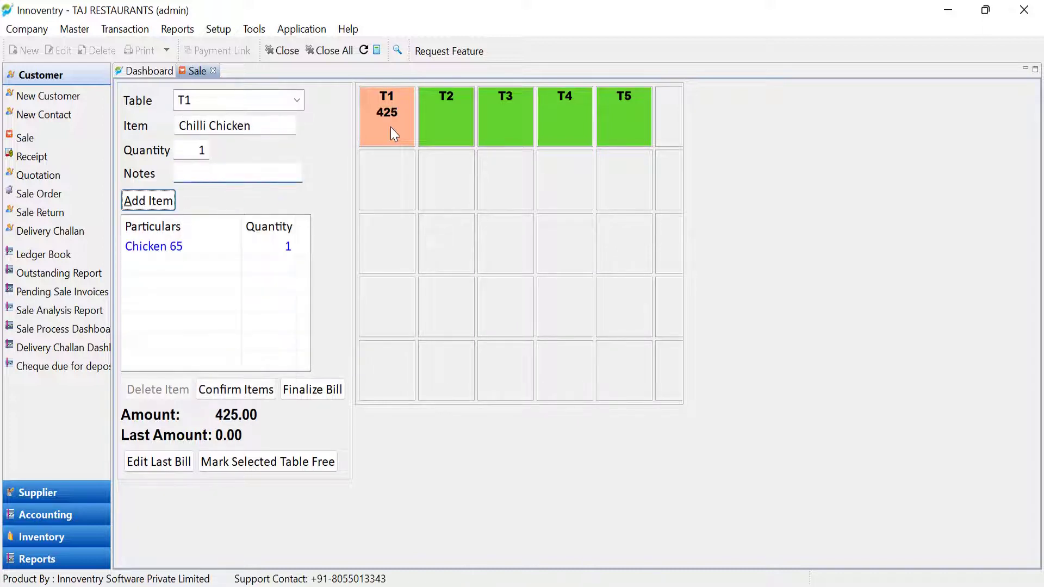
key("Return")
type("s")
key("Down")
key("Return")
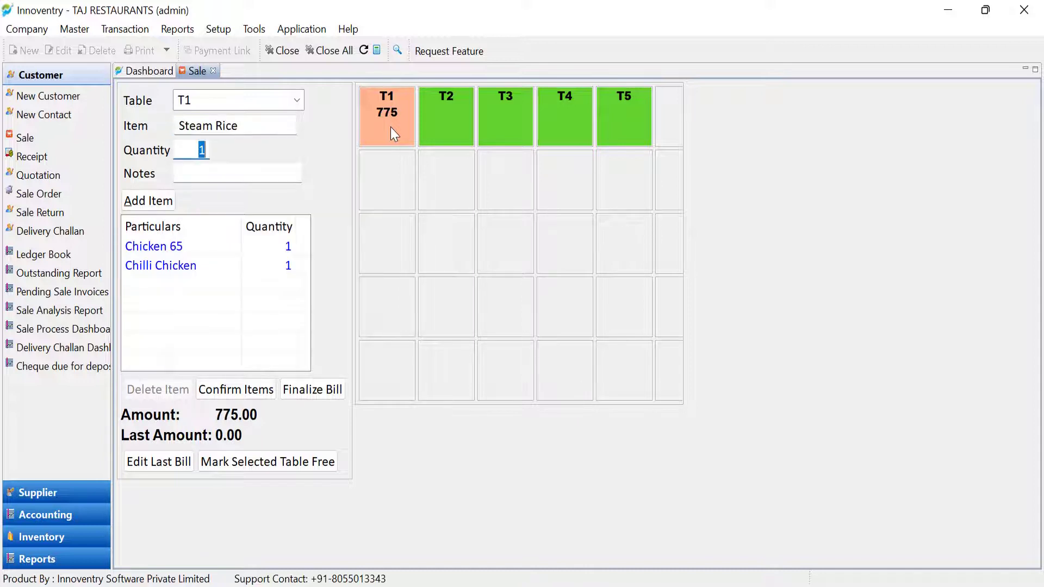
key("Return")
key("Return")
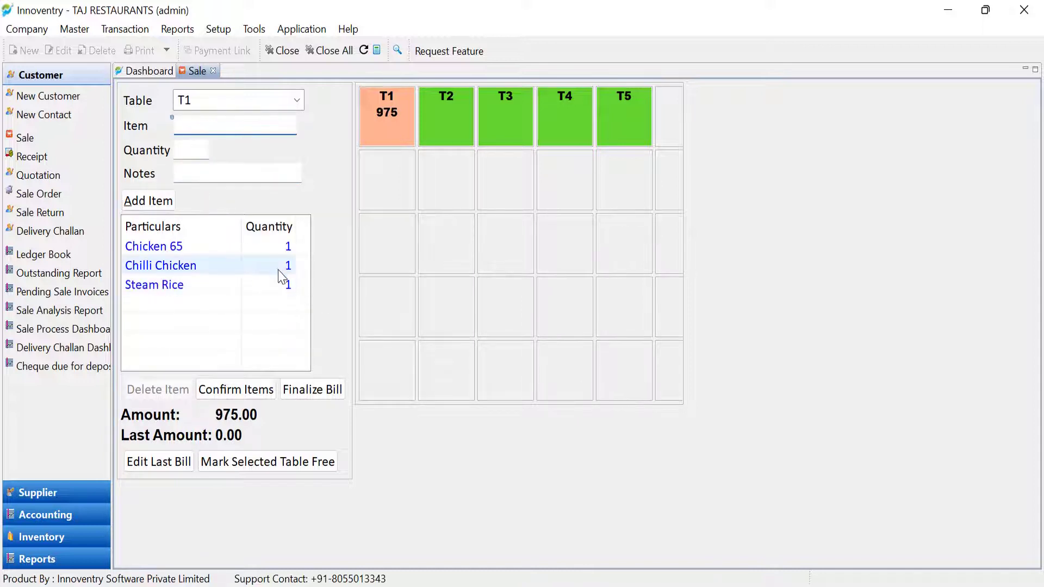
left_click(266, 255)
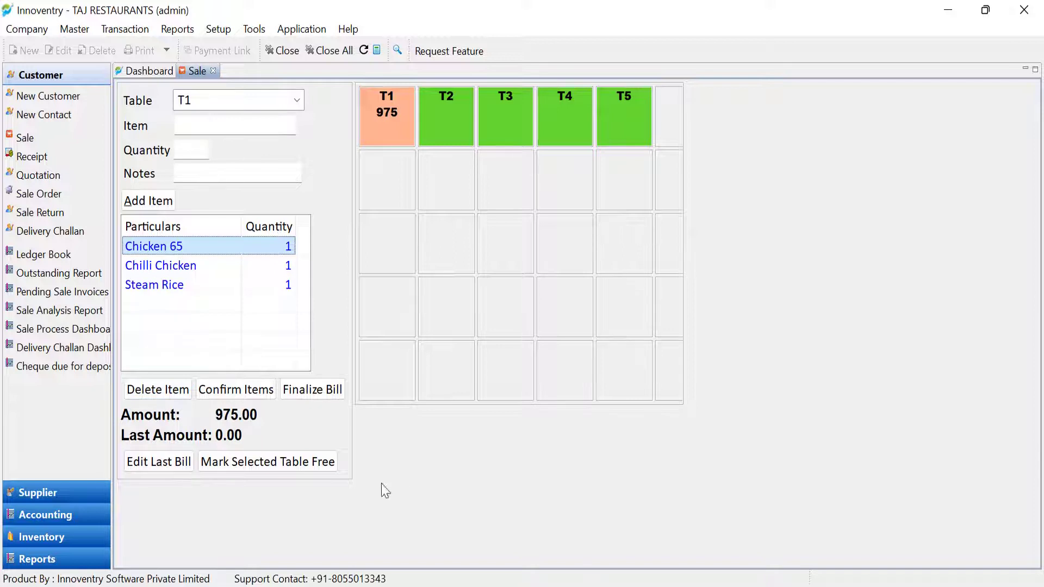
- Confirm the pending Chicken 65, Chilli Chicken and Steam Rice items on table T1's order
left_click(232, 392)
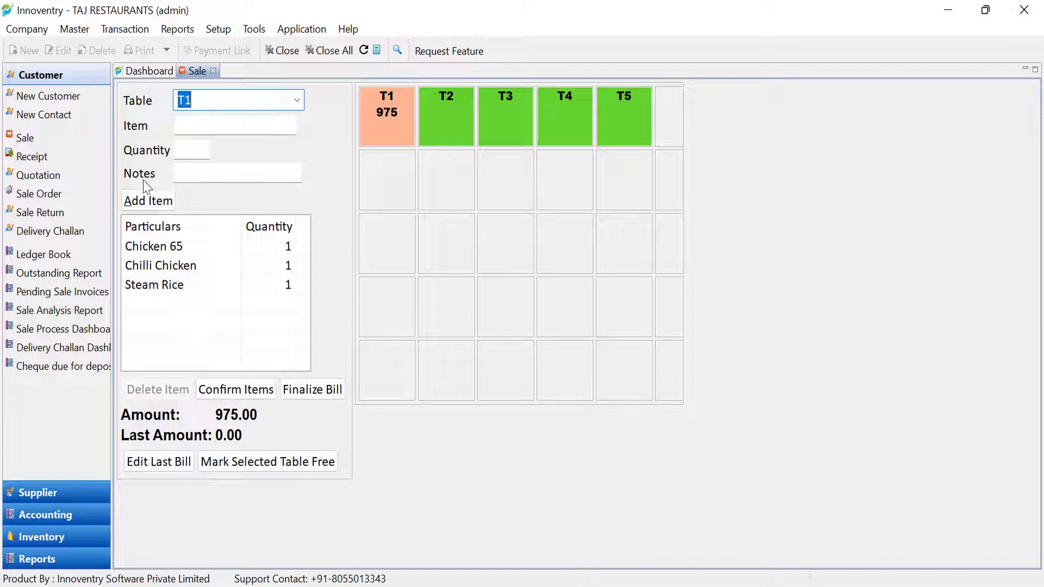
left_click(186, 174)
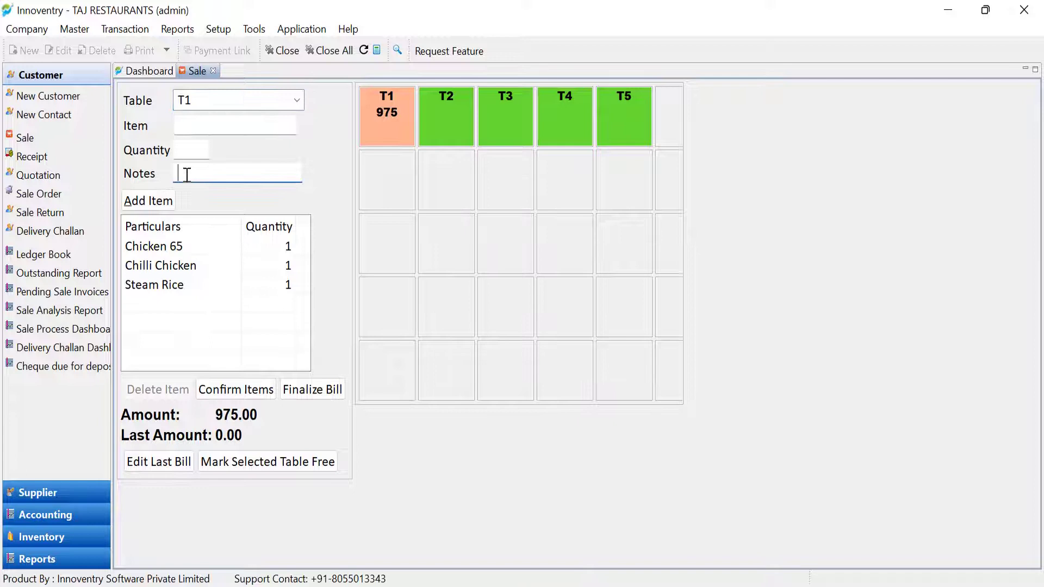
type("Spicy")
key("BackSpace")
key("BackSpace")
key("BackSpace")
key("BackSpace")
key("BackSpace")
- Finalize and save table T1's bill as a 1024.00 cash payment
left_click(324, 394)
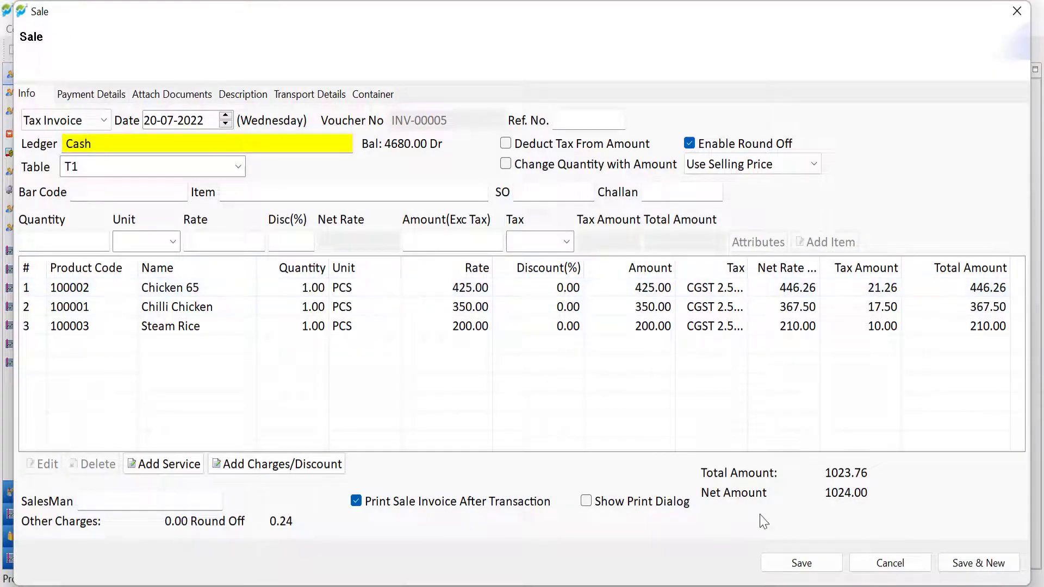
left_click(785, 571)
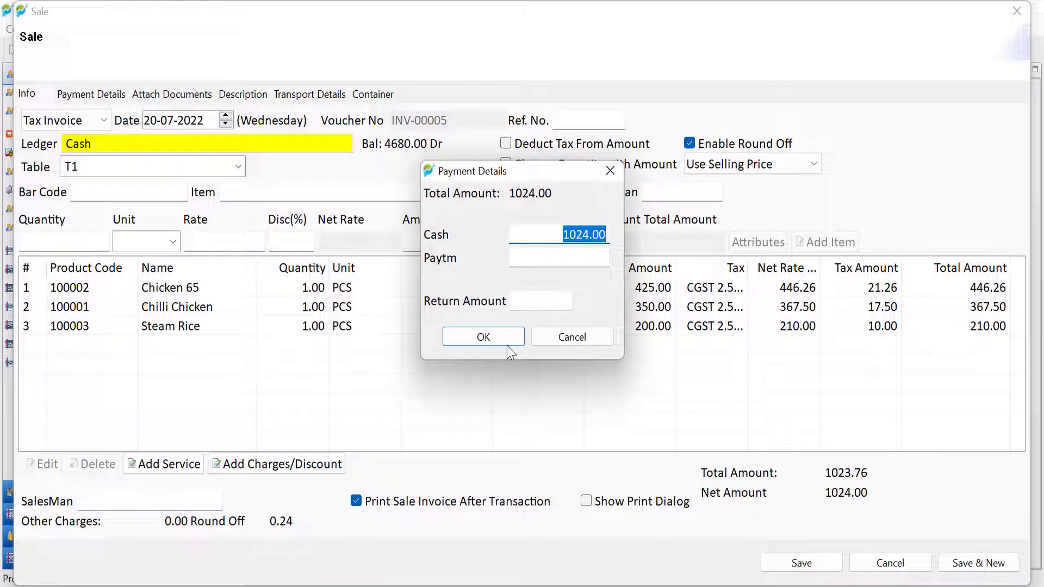
left_click(506, 341)
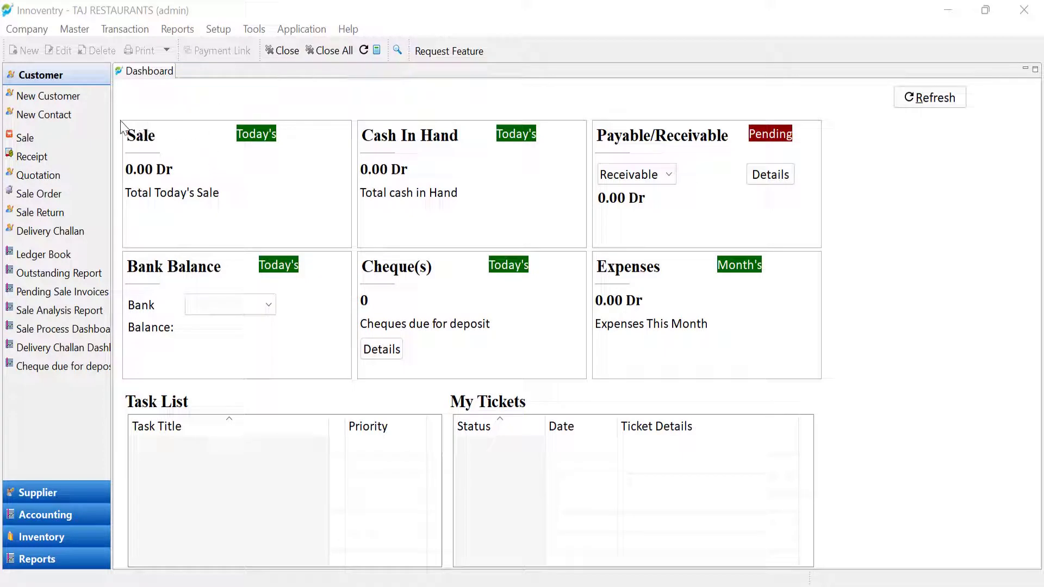
- Start a new sale bill and assign it to table T1
left_click(27, 143)
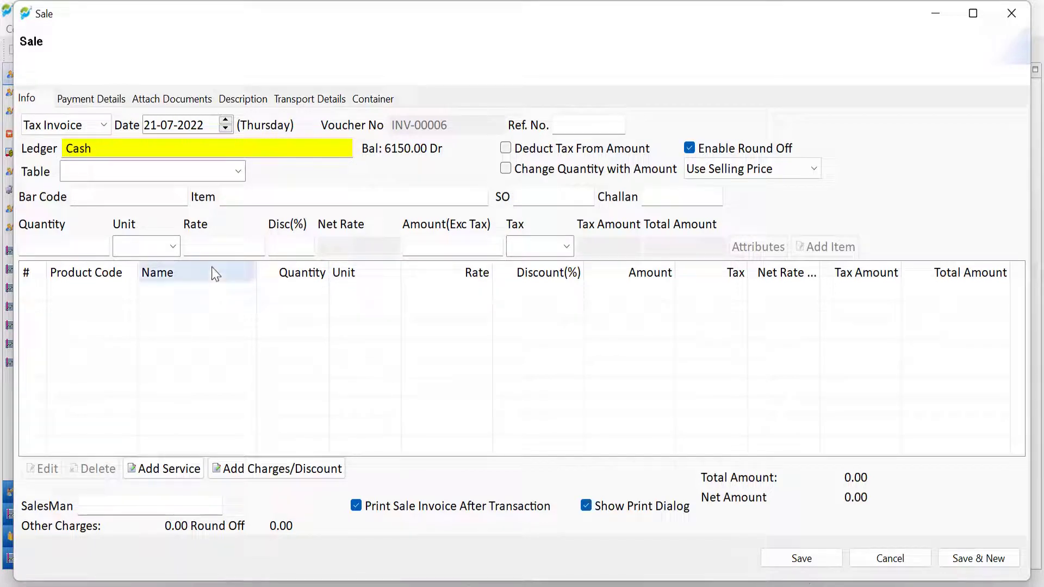
left_click(258, 199)
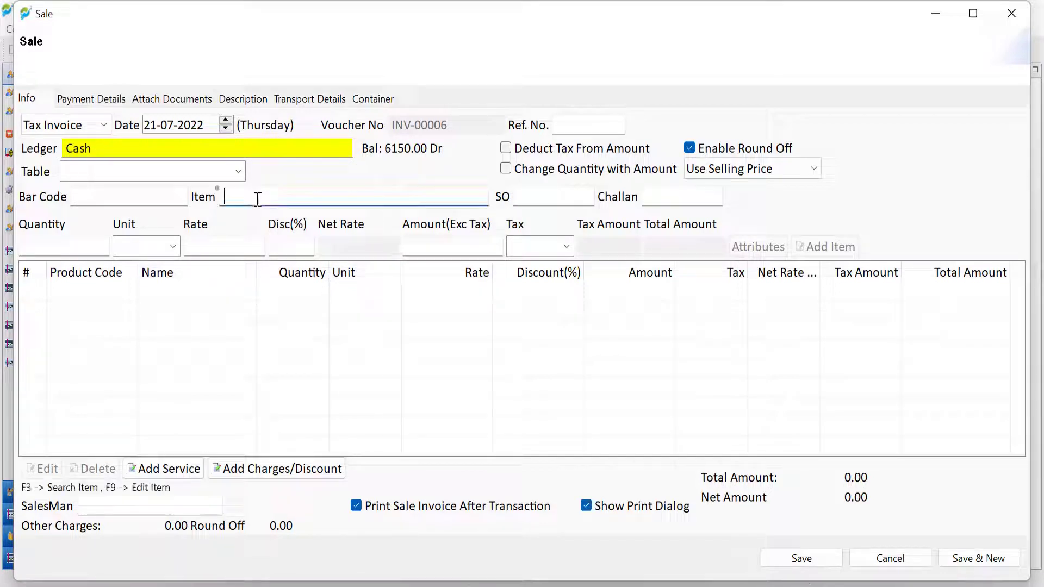
left_click(239, 174)
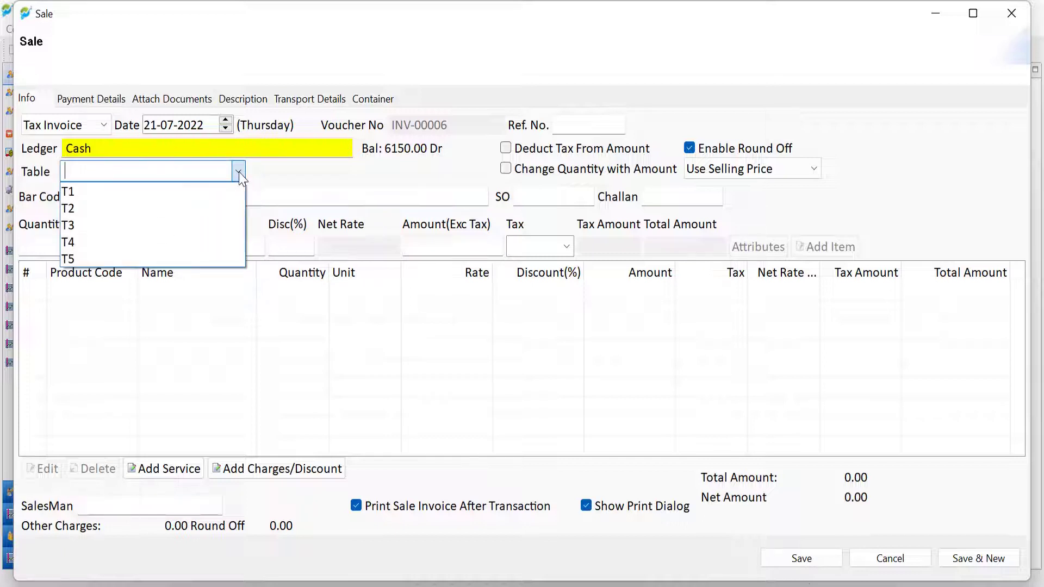
left_click(227, 192)
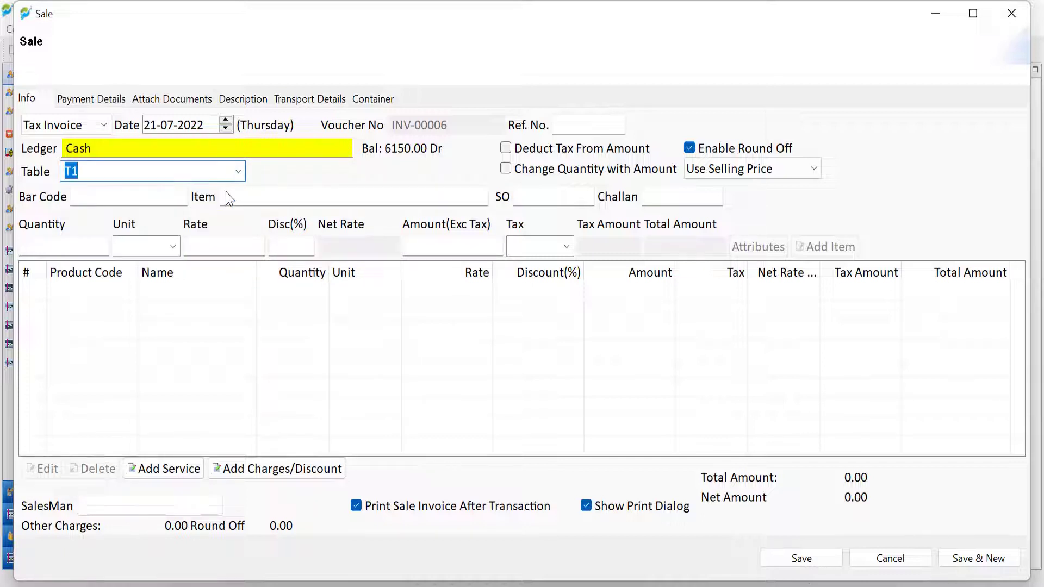
- Add one Chicken 65 and one Chilli Chicken to the bill, totalling 814.00
left_click(230, 198)
type("c")
key("Return")
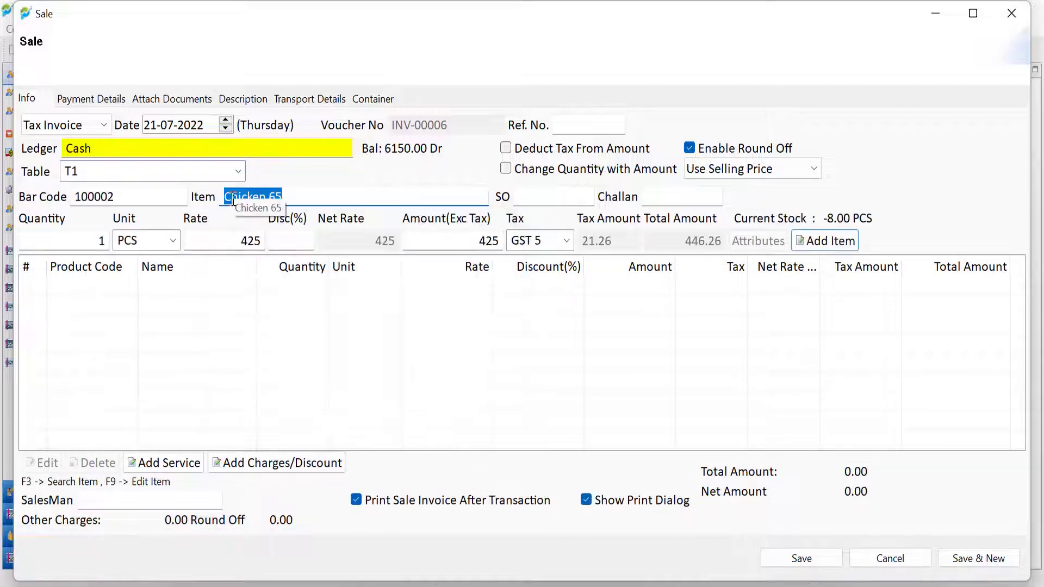
left_click(848, 246)
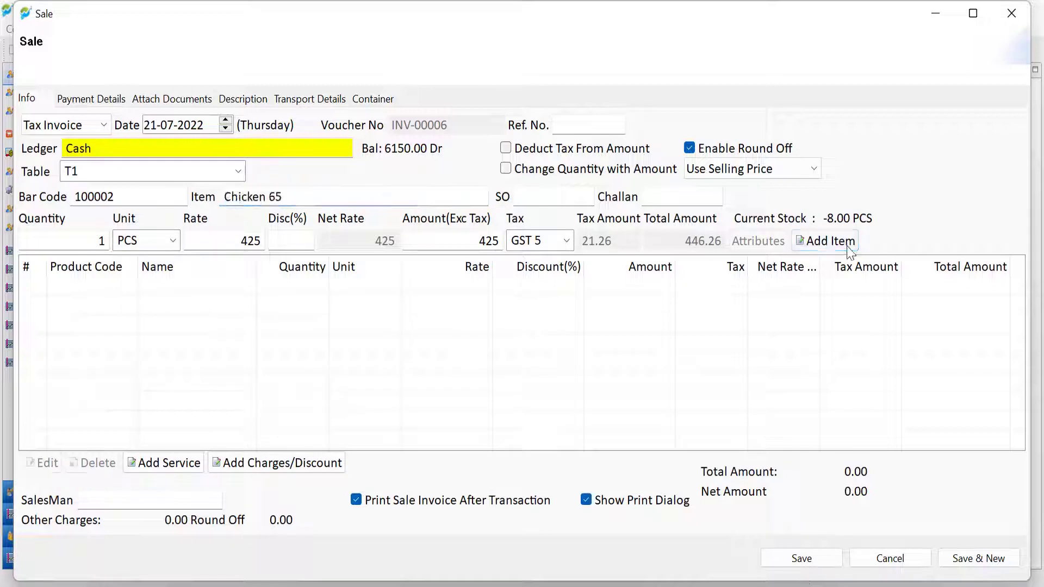
left_click(407, 201)
type("ch")
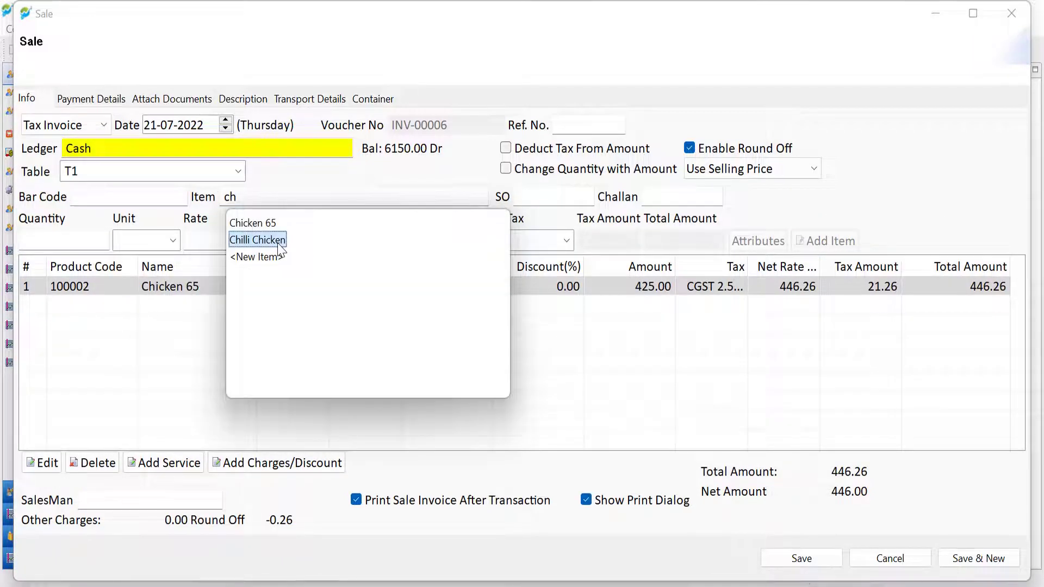
left_click(279, 241)
left_click(832, 242)
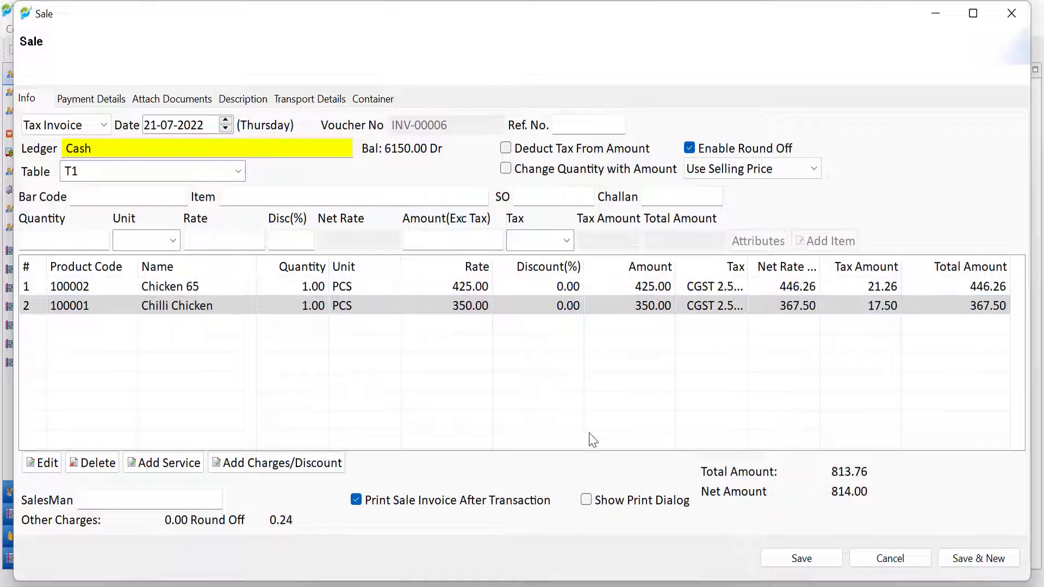
- Save the 814.00 bill in cash with print dialog on, printing the original in 58MM - Format 1
left_click(587, 501)
left_click(803, 560)
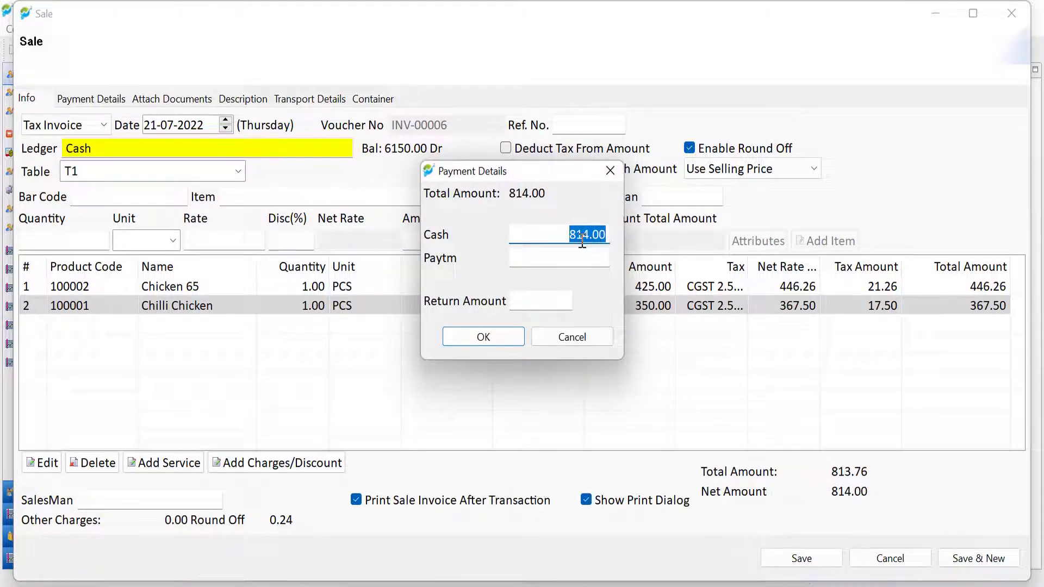
left_click(499, 343)
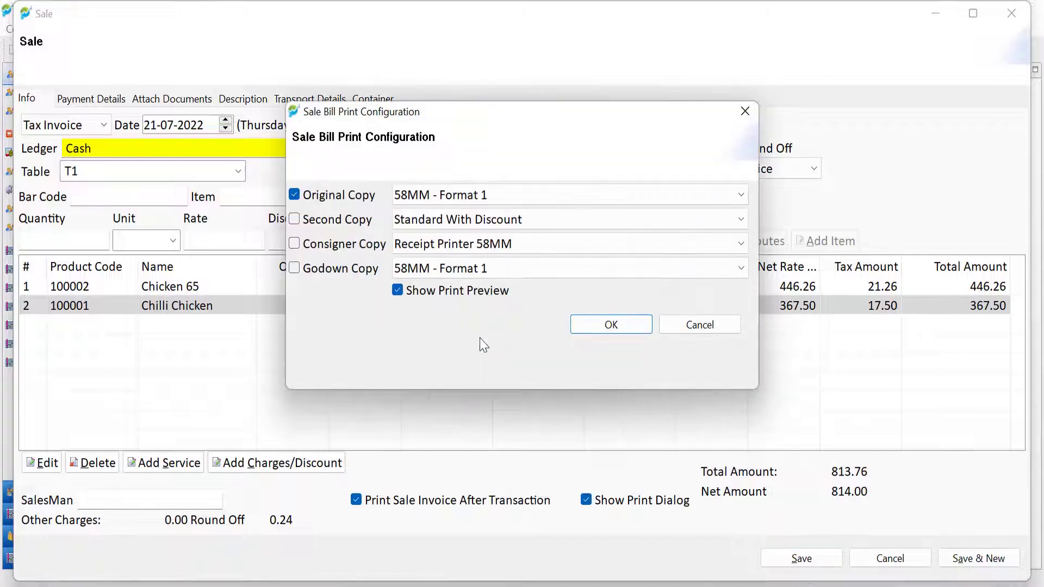
left_click(580, 327)
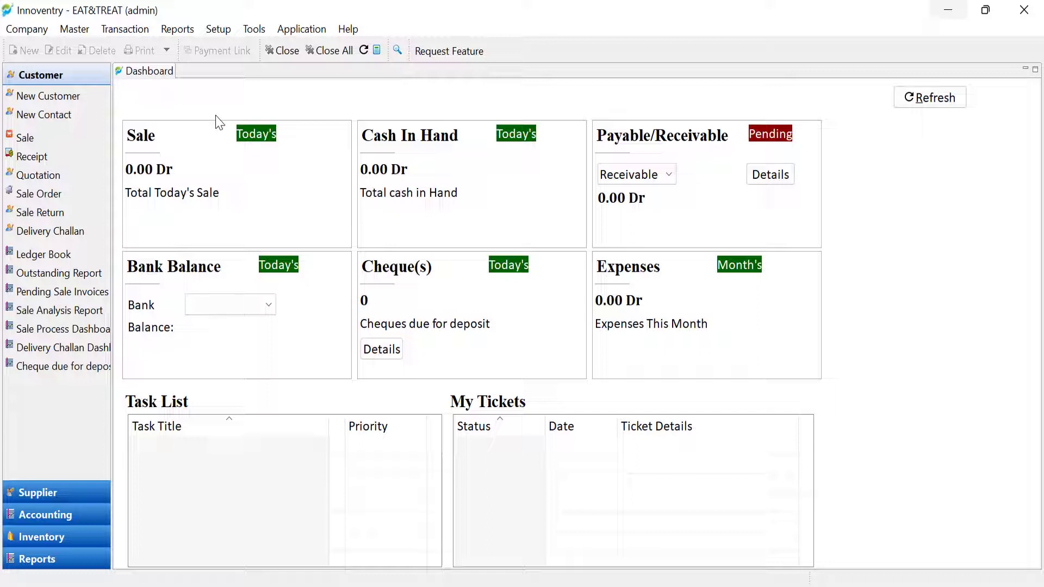
- Enable order printing for the billing counter and kitchen in Restaurant Setting, then save and close
left_click(219, 29)
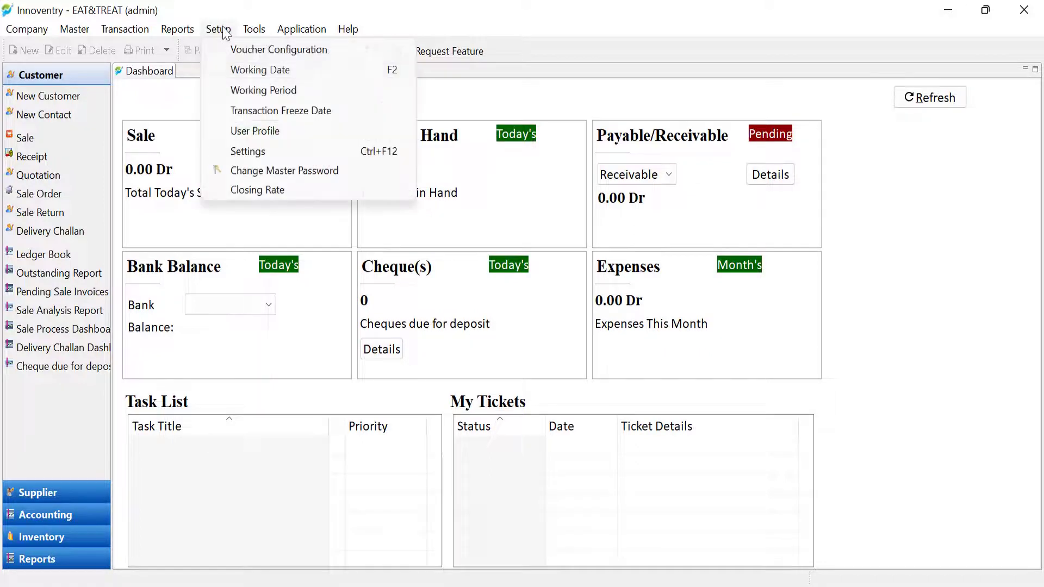
left_click(265, 151)
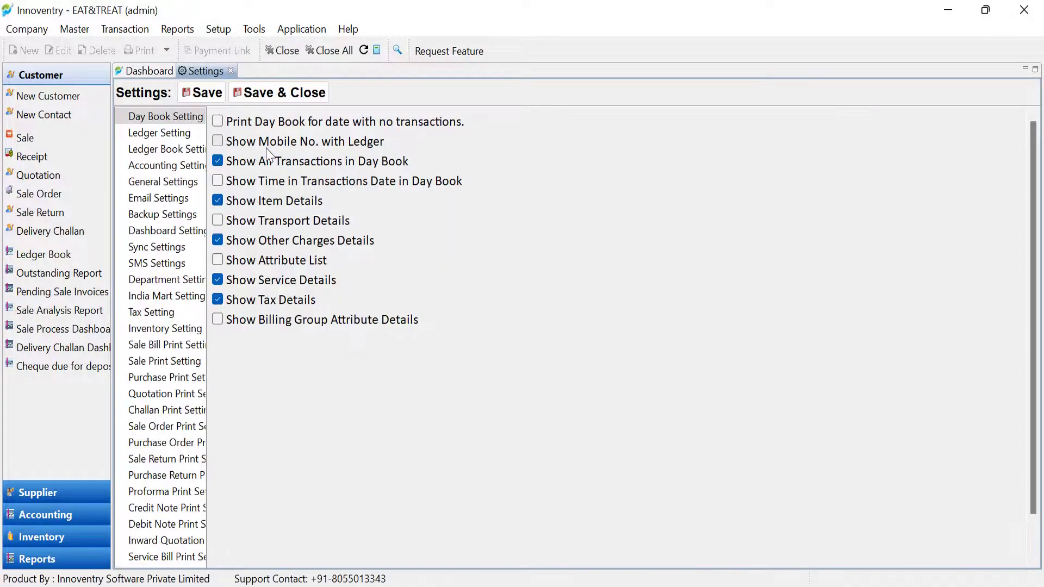
scroll(283, 217, "down", 1)
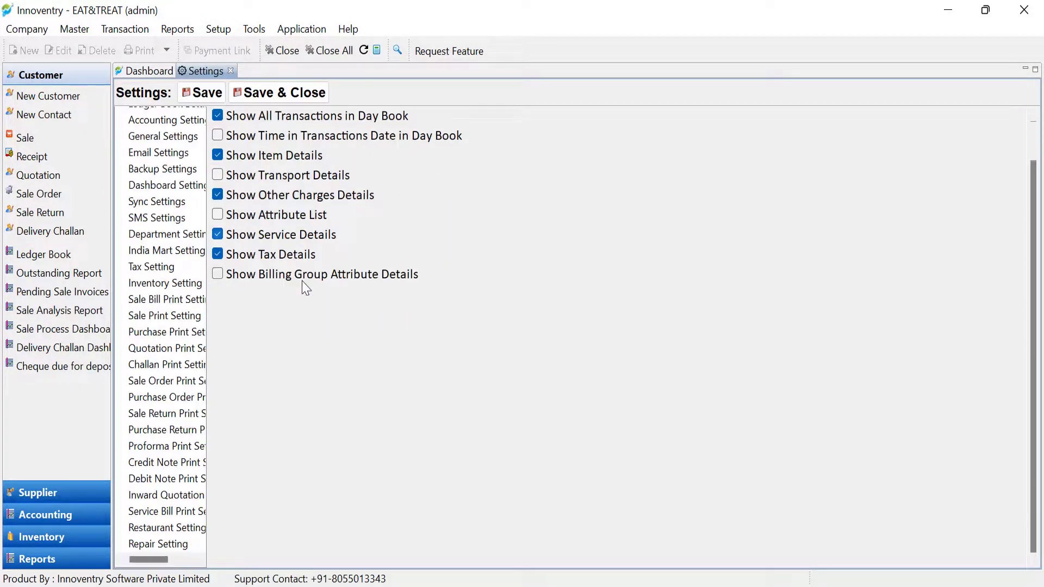
left_click(148, 532)
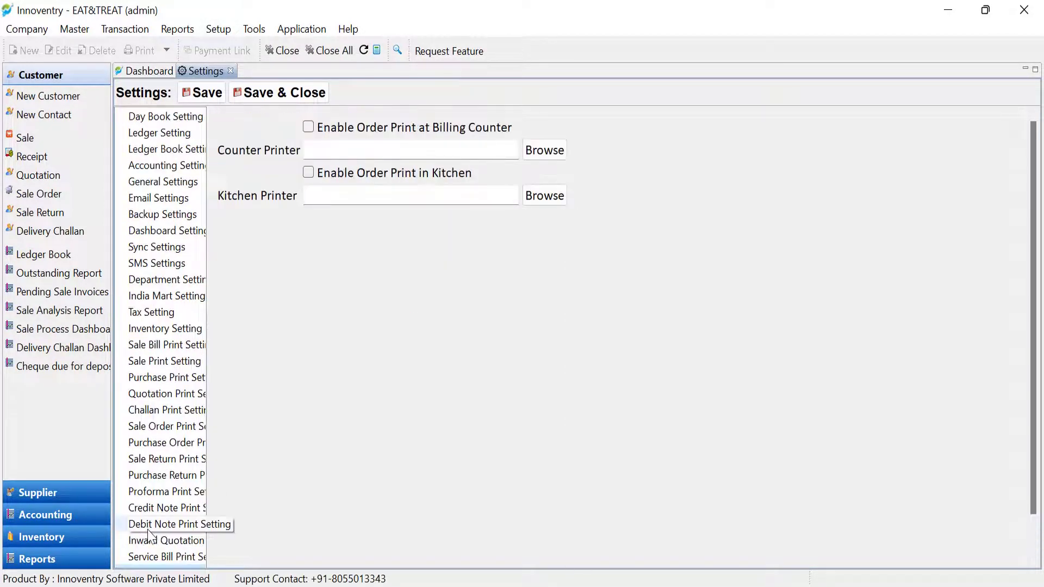
left_click(309, 128)
left_click(309, 173)
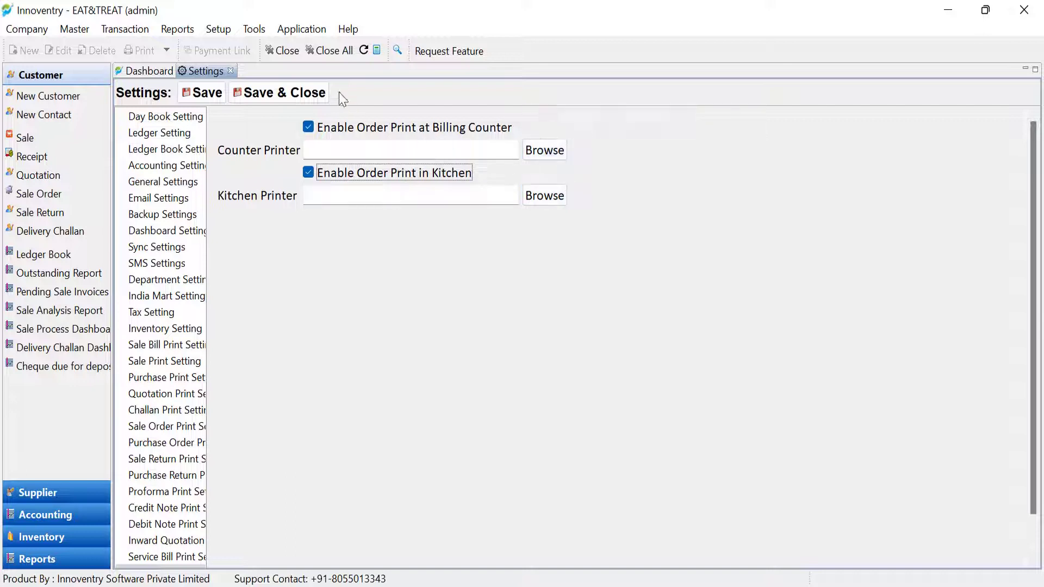
left_click(323, 96)
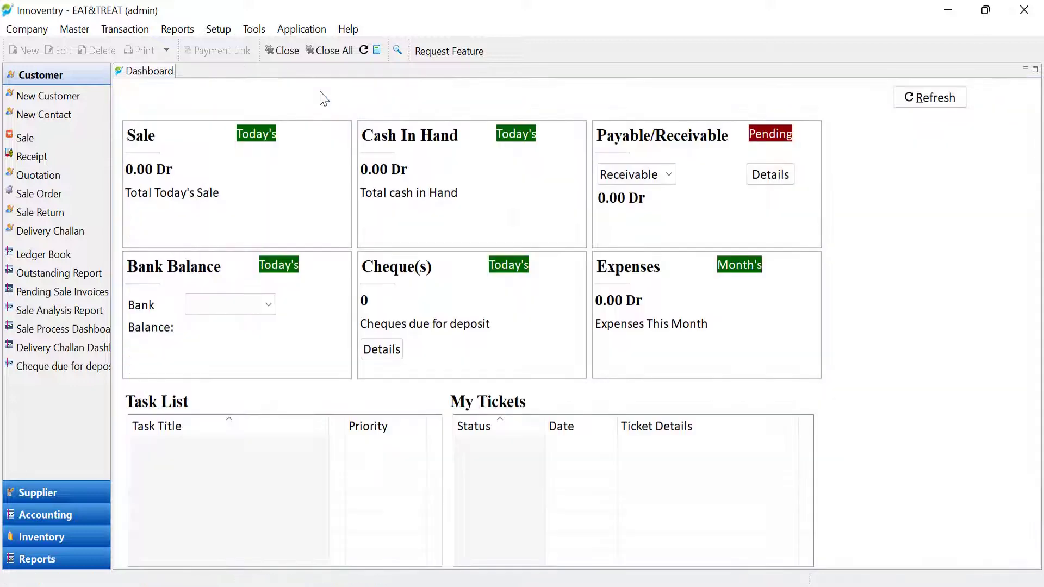